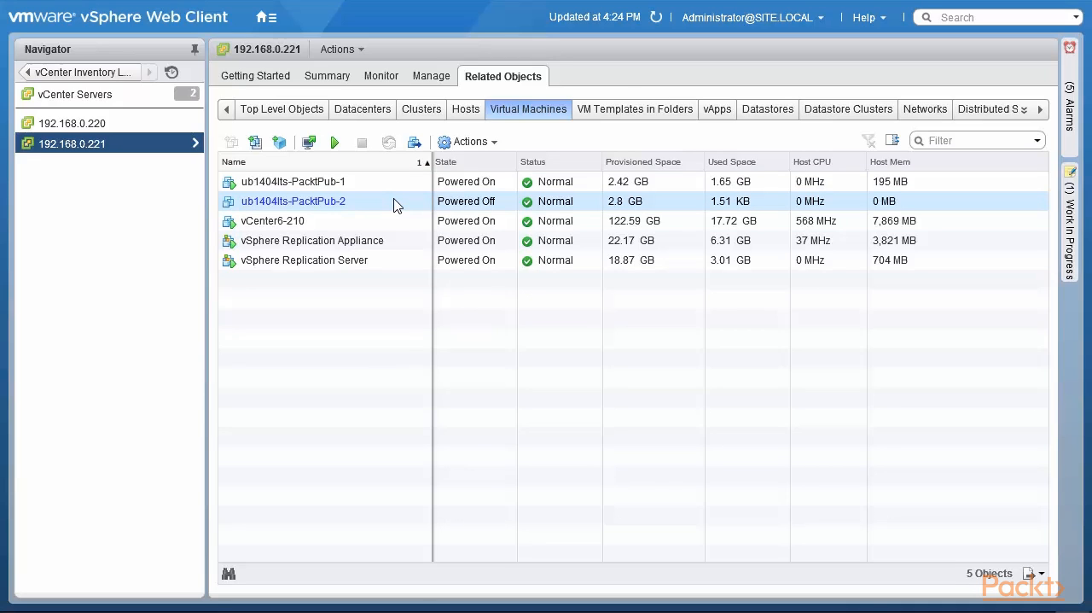
Start configuring vSphere replication for the virtual machine ub1404lts-PacktPub-2, using replication to a vCenter Server
right_click(395, 203)
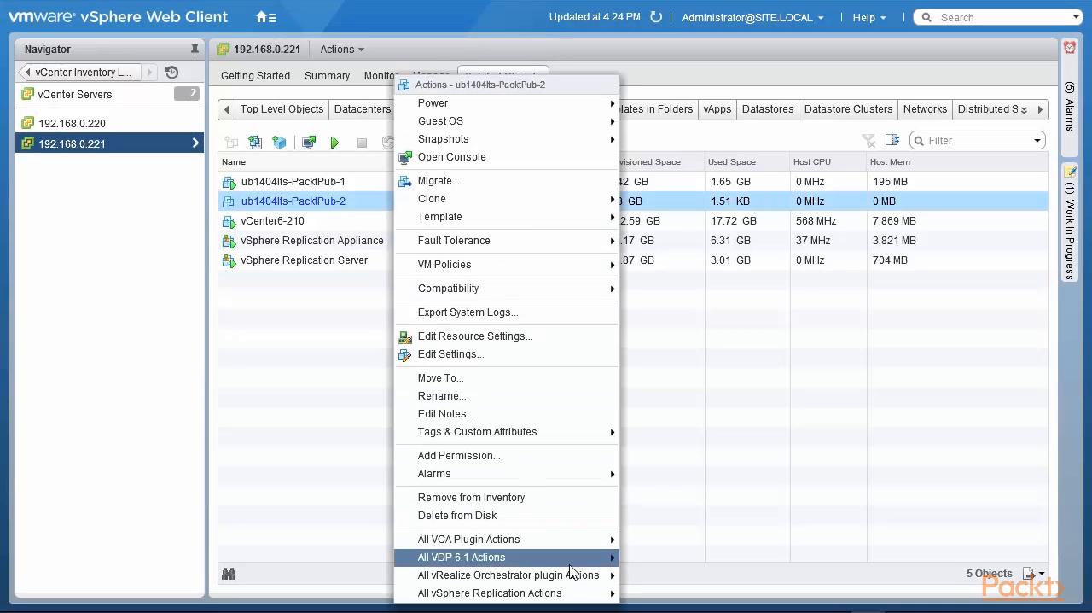
mouse_move(589, 600)
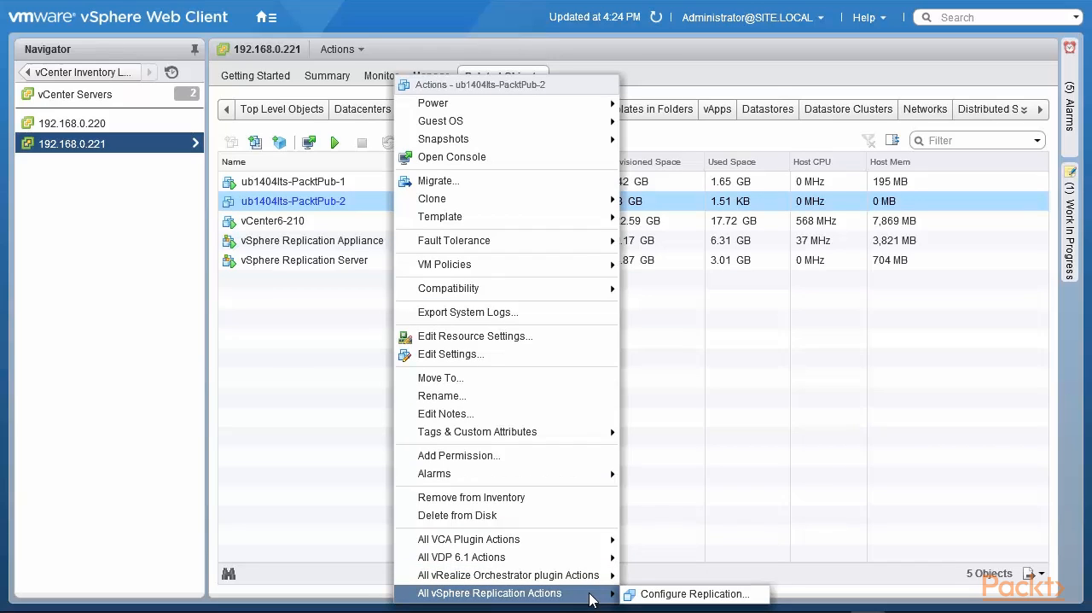
left_click(646, 596)
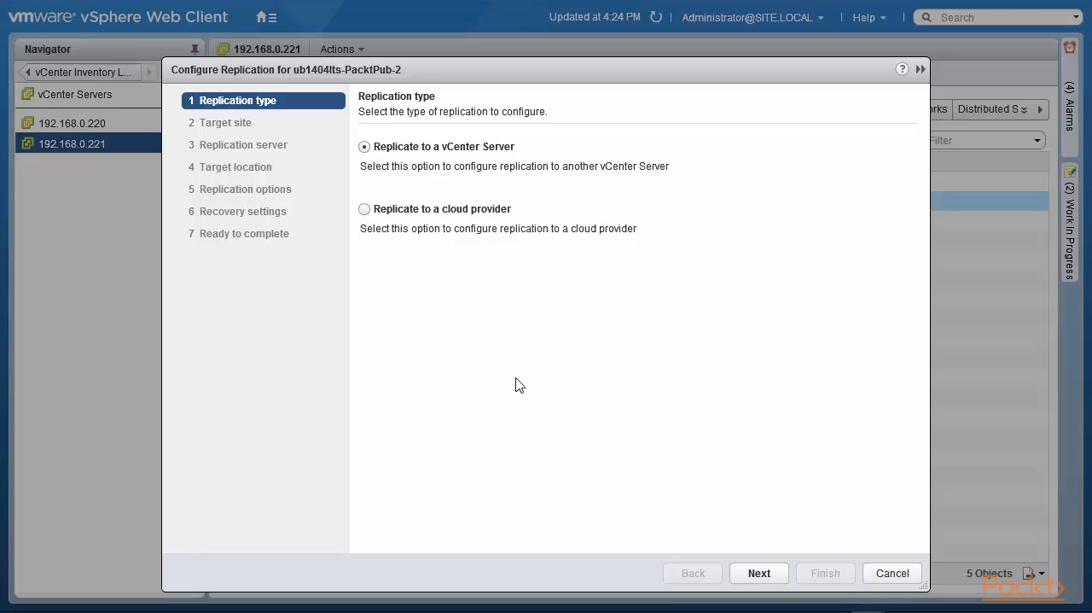
left_click(364, 209)
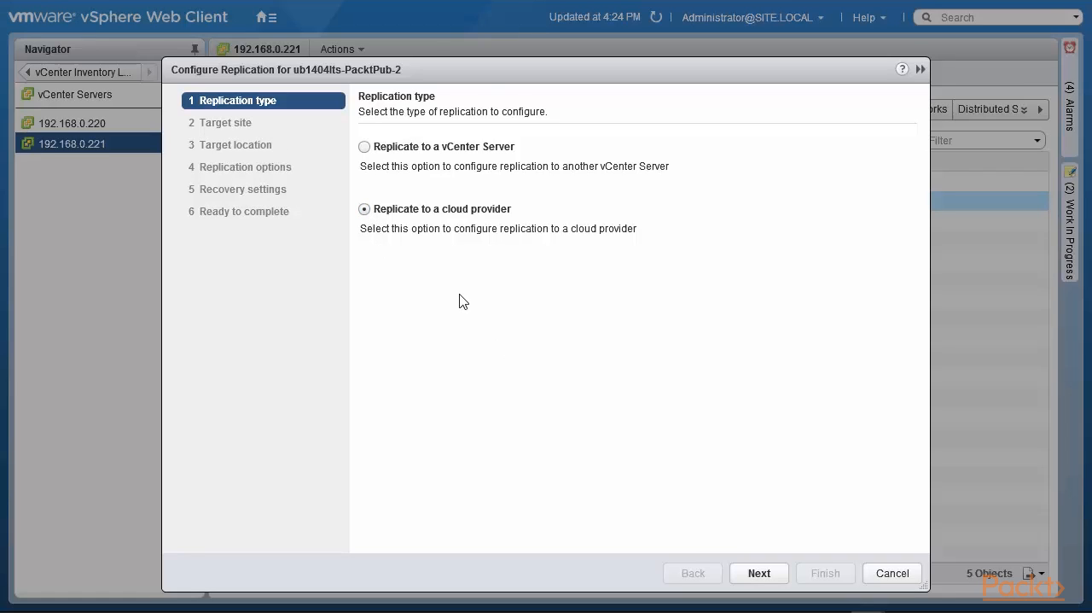
left_click(365, 148)
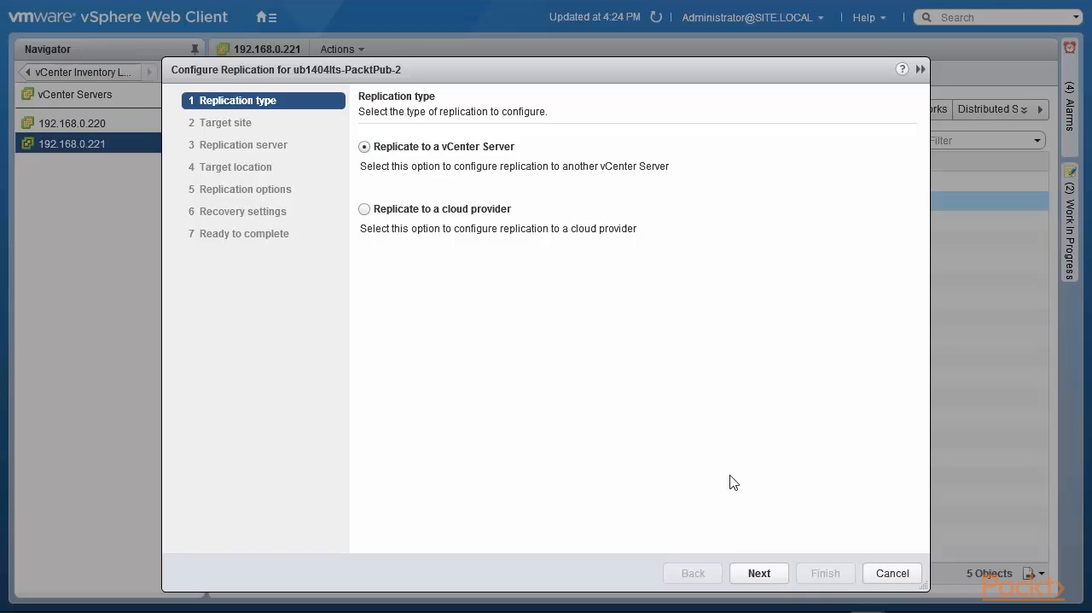
left_click(759, 572)
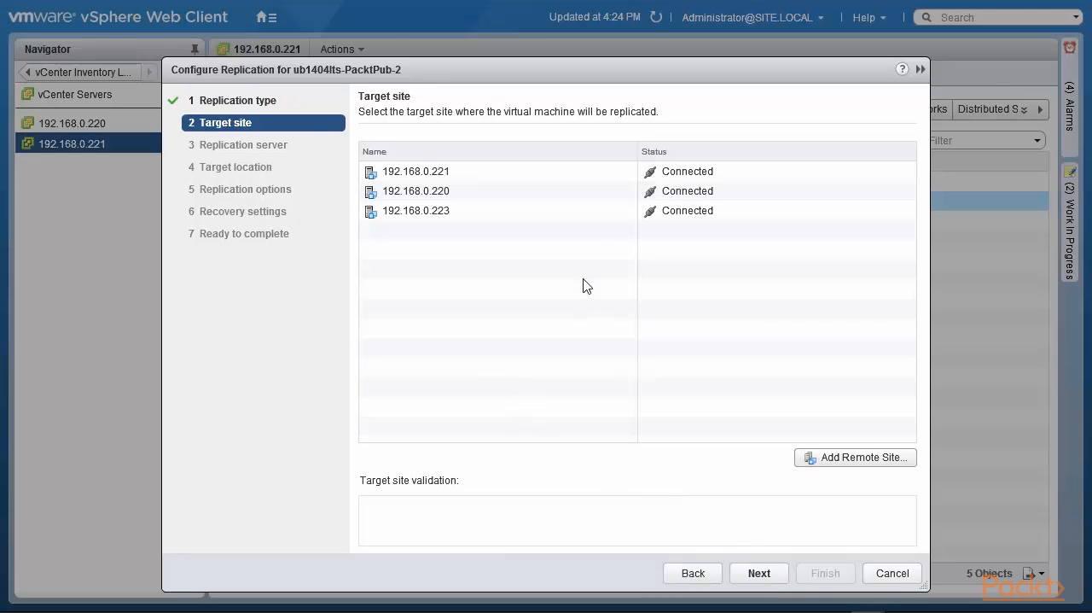
Choose 192.168.0.220 as the target site and accept the auto-assigned vSphere Replication server
left_click(486, 198)
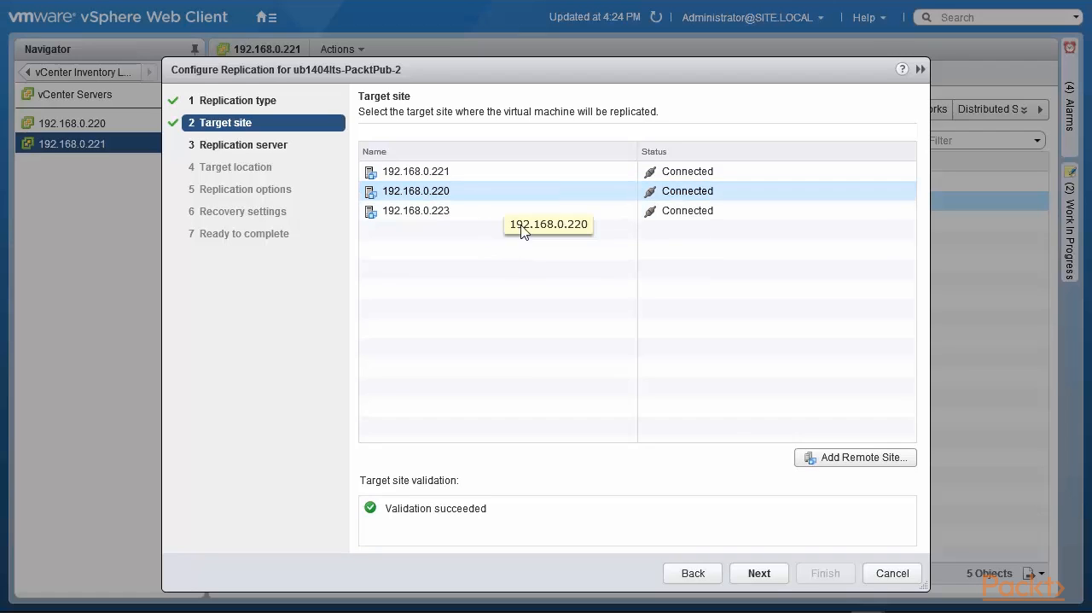
left_click(746, 576)
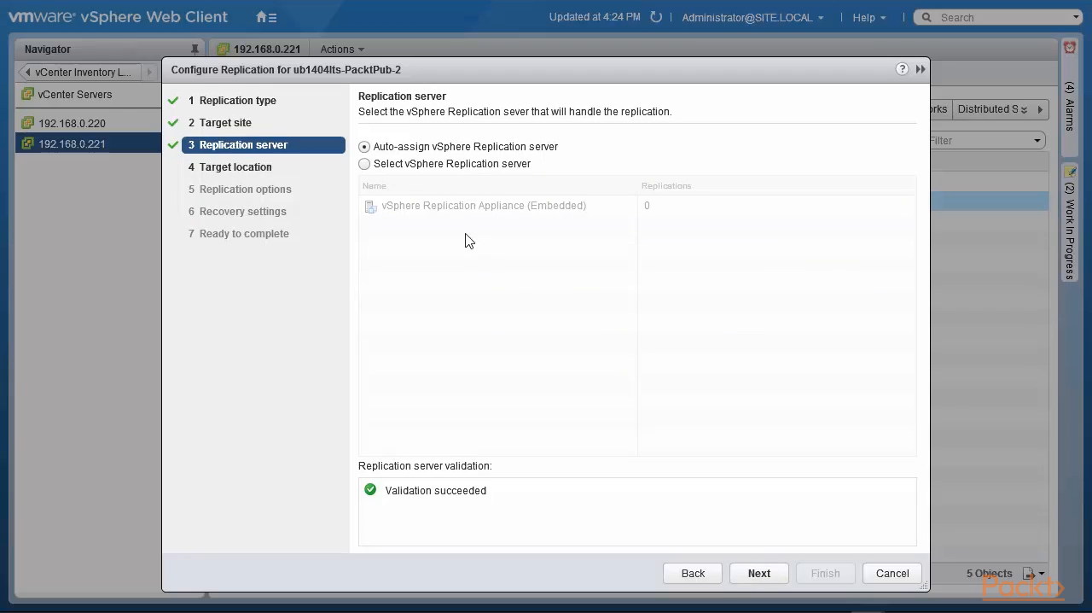
left_click(759, 574)
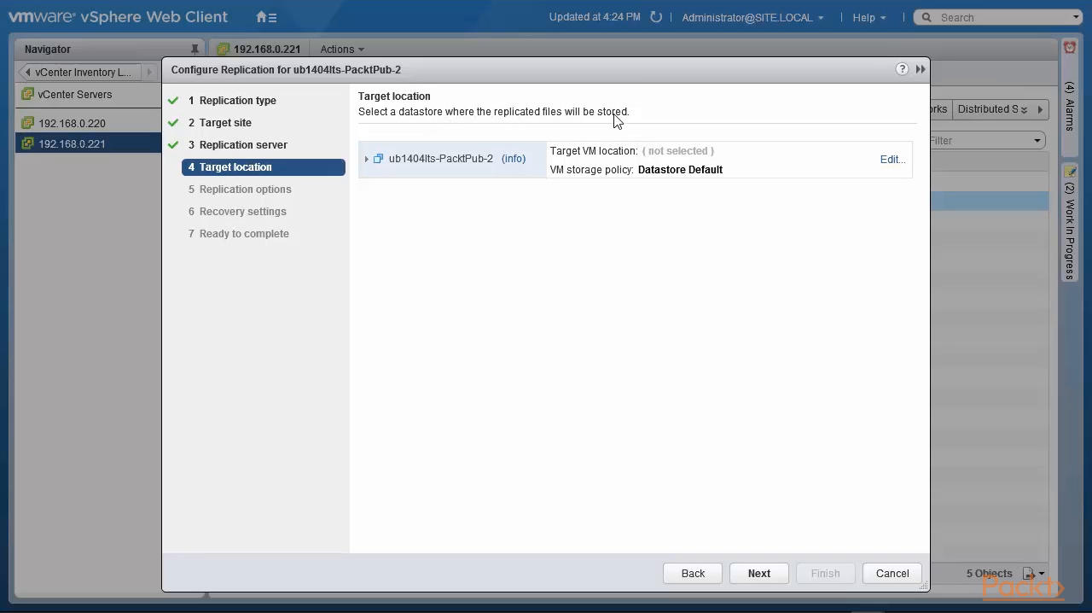
Set the replica's target location to Datastore-200G-A in Packt-DatastoreCluster, keeping the Datastore Default storage policy
left_click(892, 161)
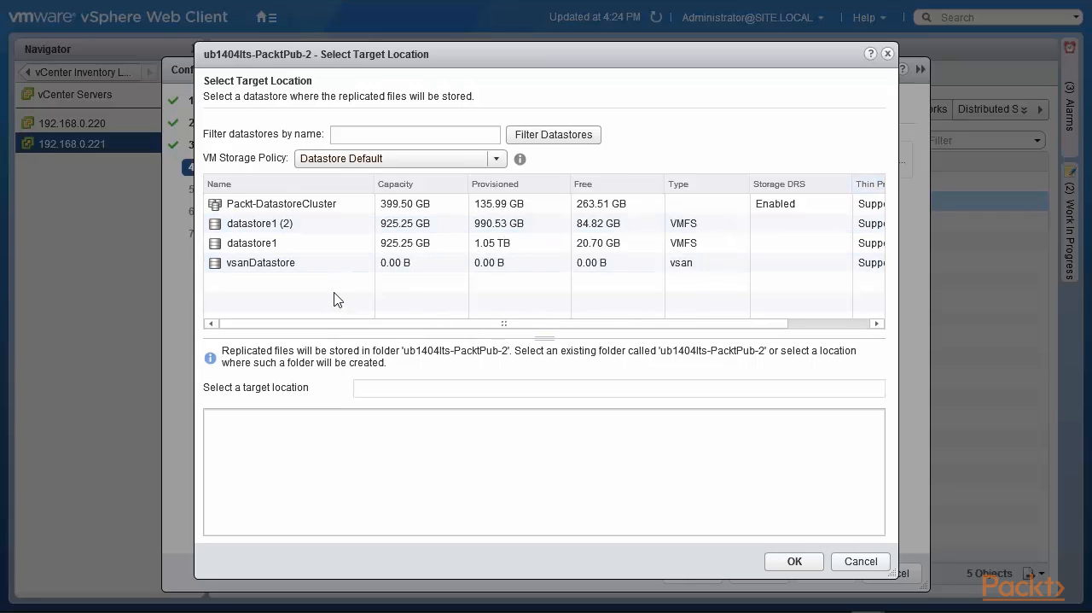
left_click(332, 208)
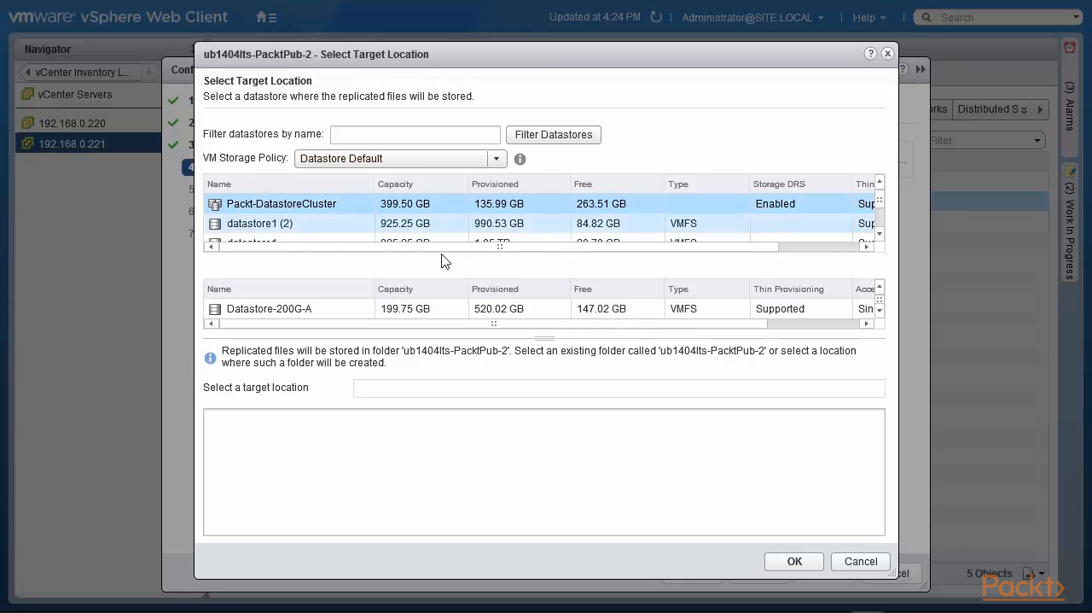
left_click(880, 312)
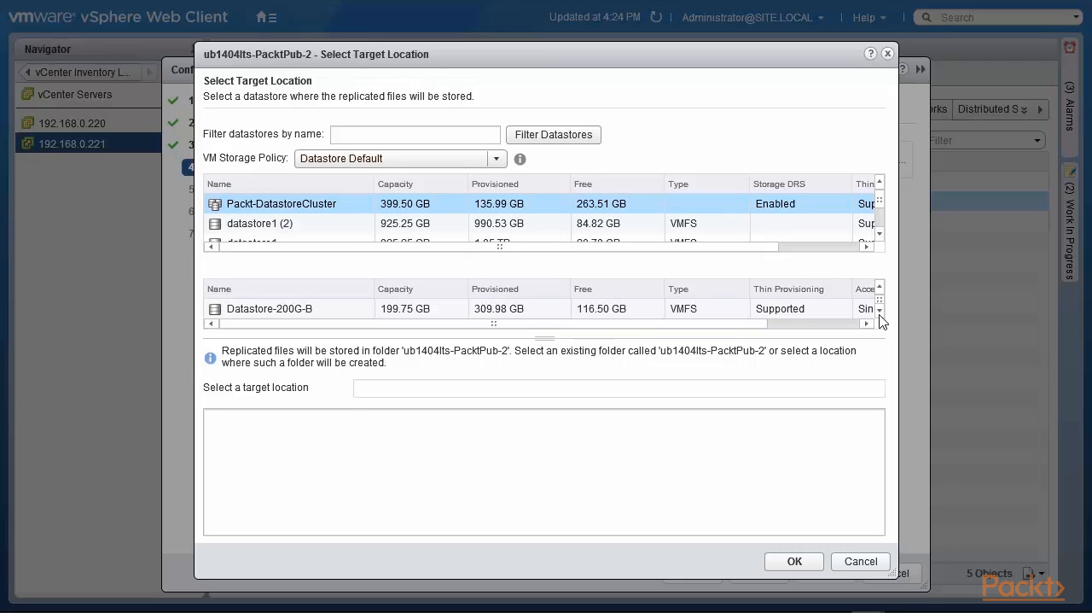
left_click(880, 288)
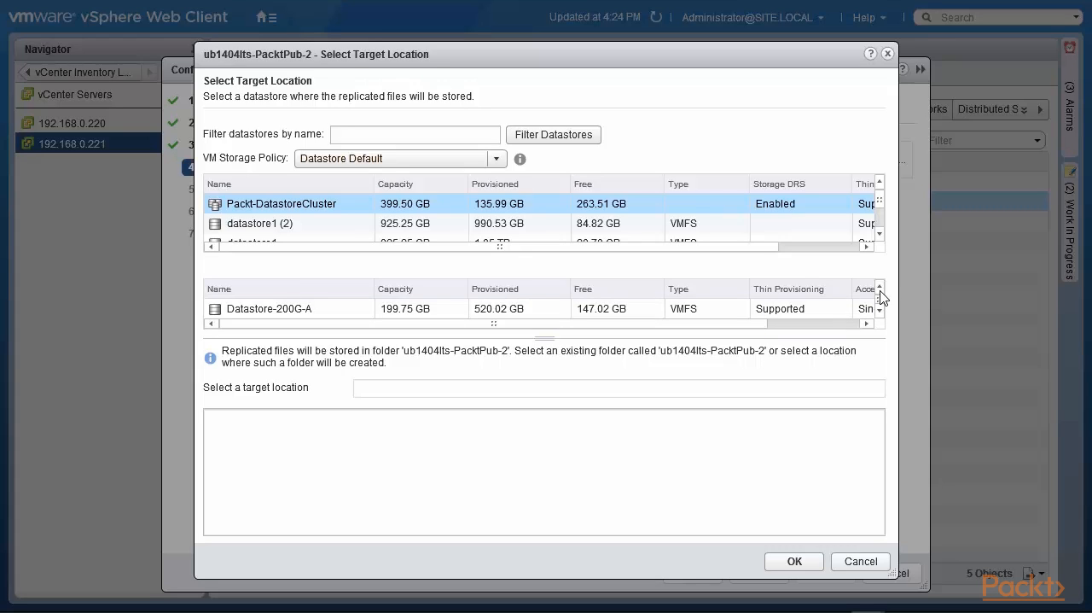
left_click(281, 312)
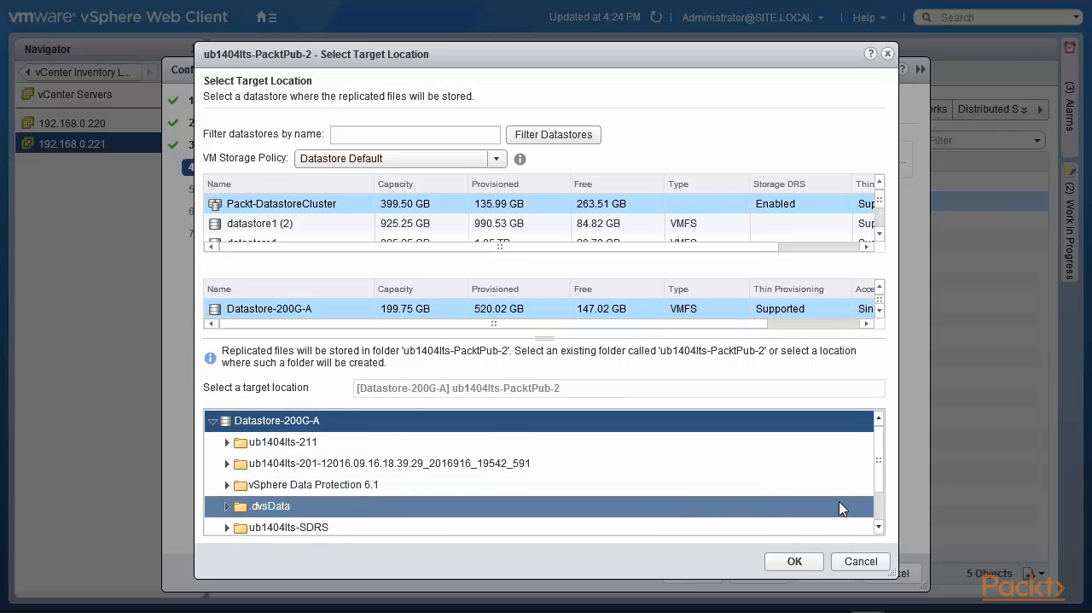
left_click(794, 561)
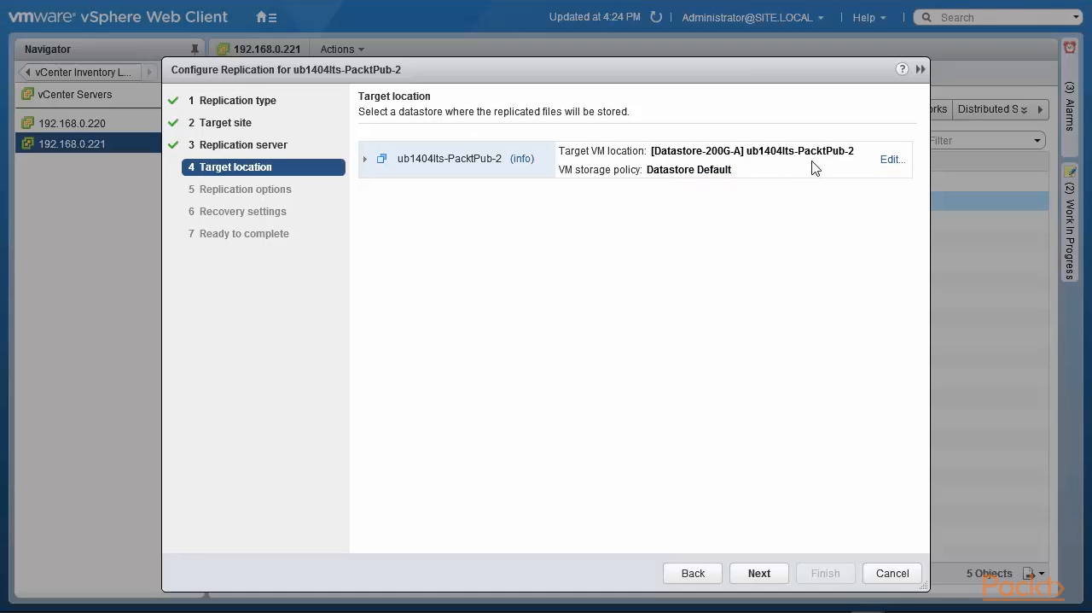
left_click(759, 573)
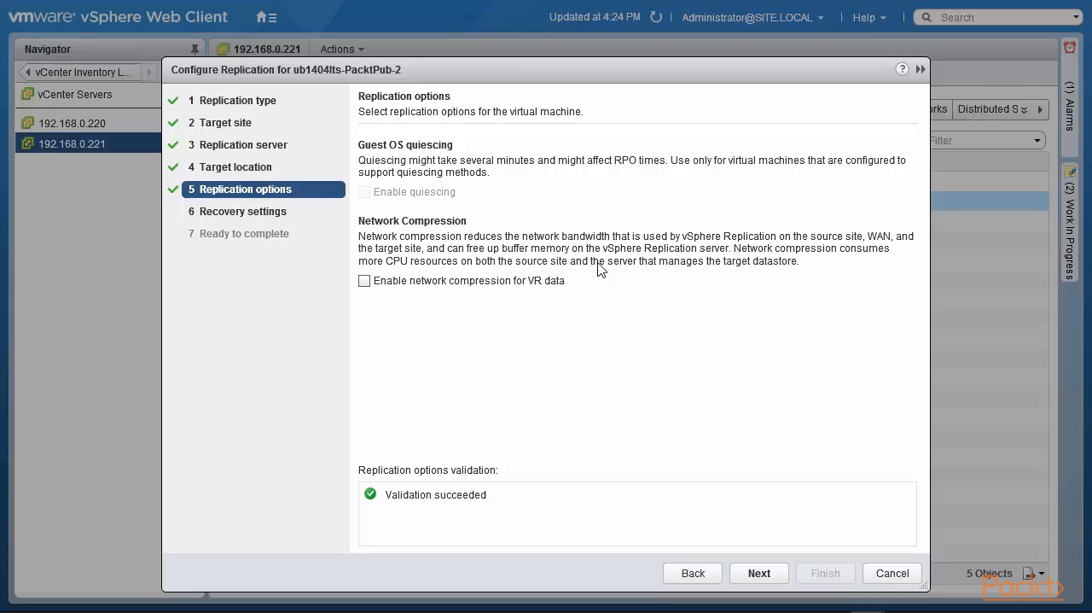
Enable network compression for VR data in the replication options
left_click(365, 280)
left_click(761, 580)
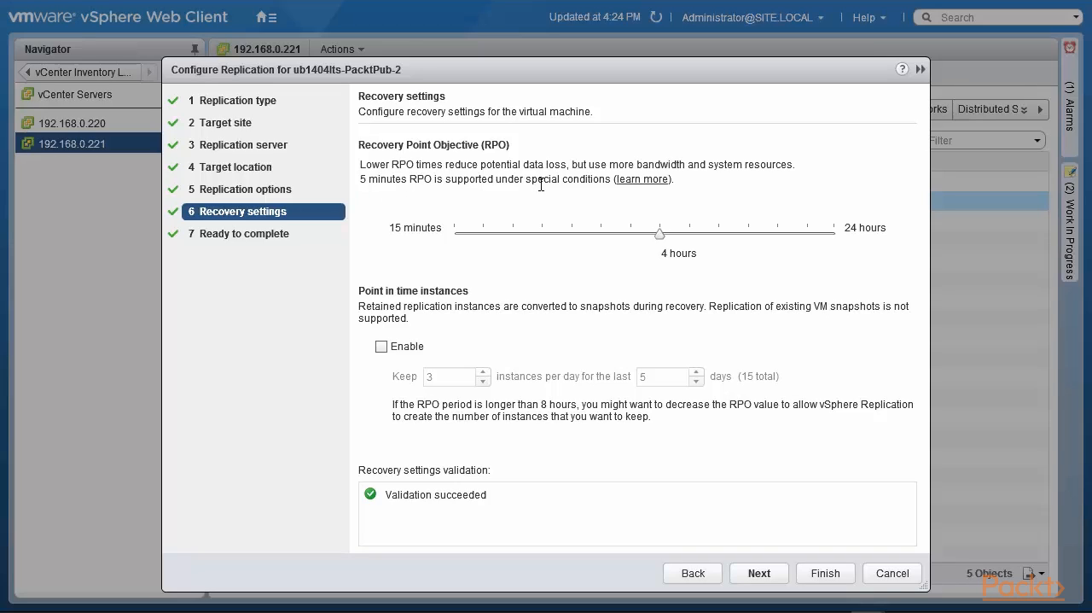
Set the Recovery Point Objective to 15 minutes and enable point in time instances
left_click(634, 181)
left_click_drag(660, 233, 458, 254)
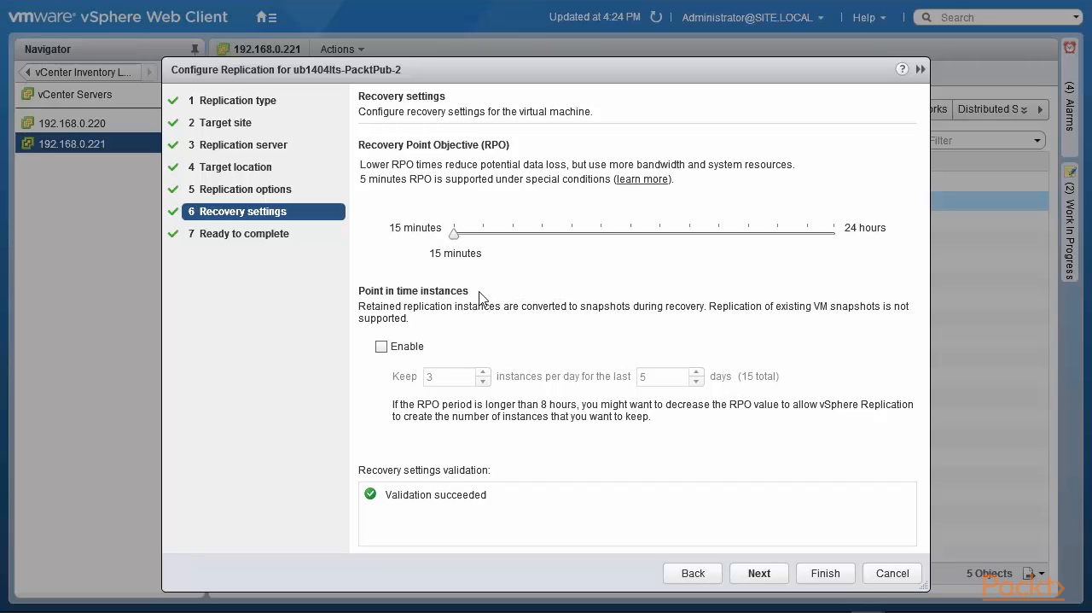
left_click(382, 347)
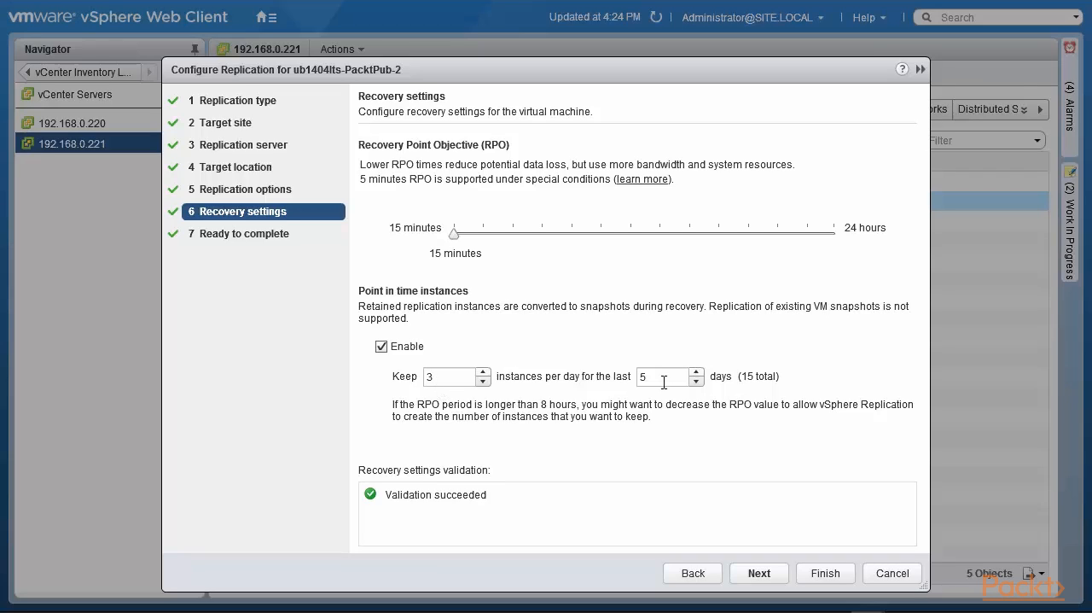
triple_click(698, 372)
left_click(697, 372)
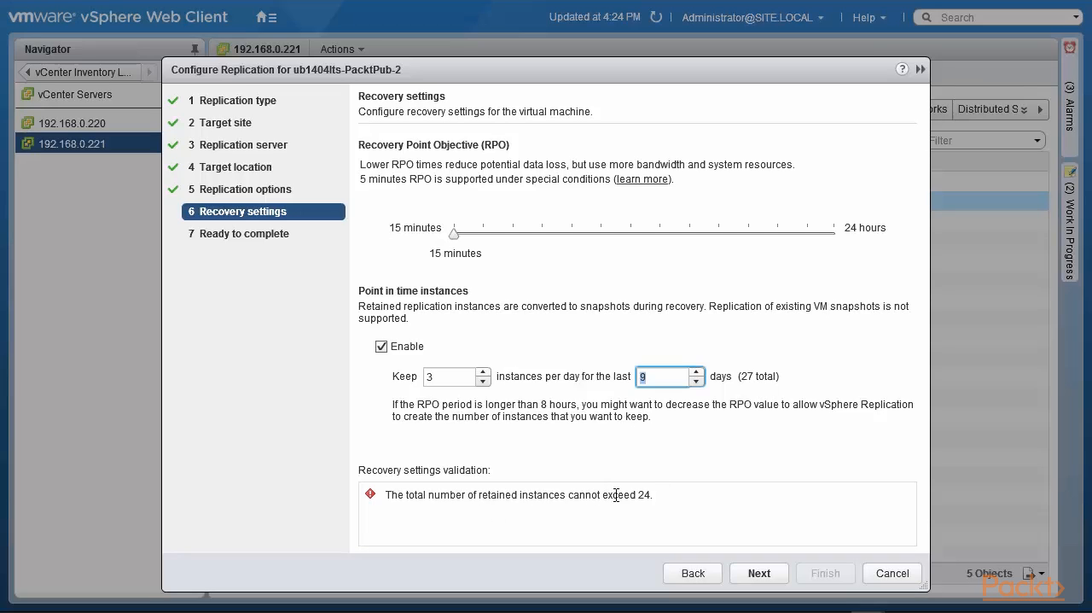
left_click(697, 381)
left_click(697, 381)
left_click(698, 382)
left_click(697, 382)
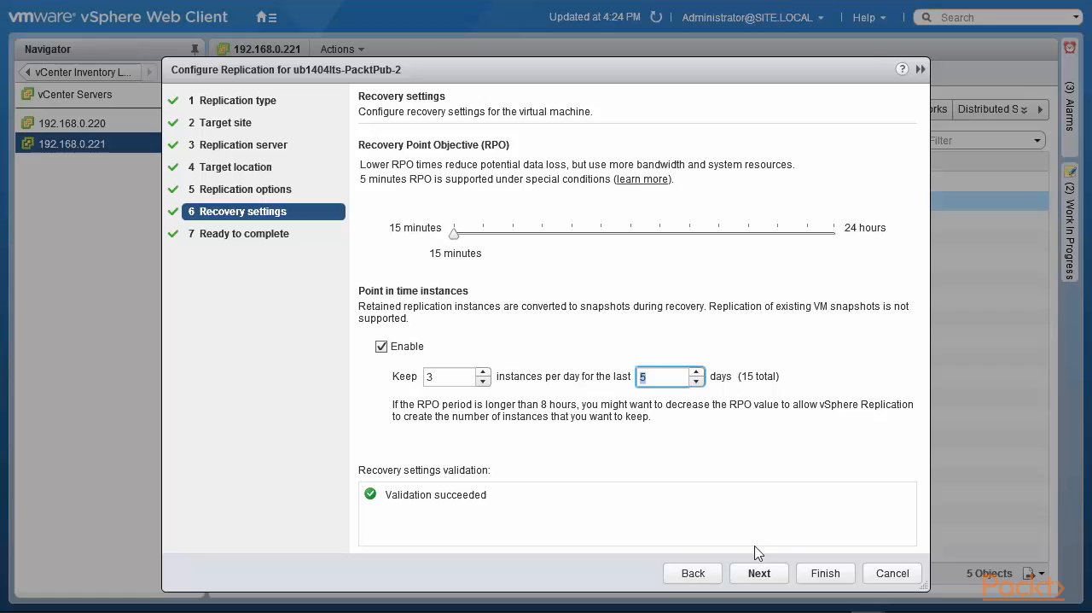
Accept the recovery settings, review the replication summary and finish the configuration
left_click(766, 576)
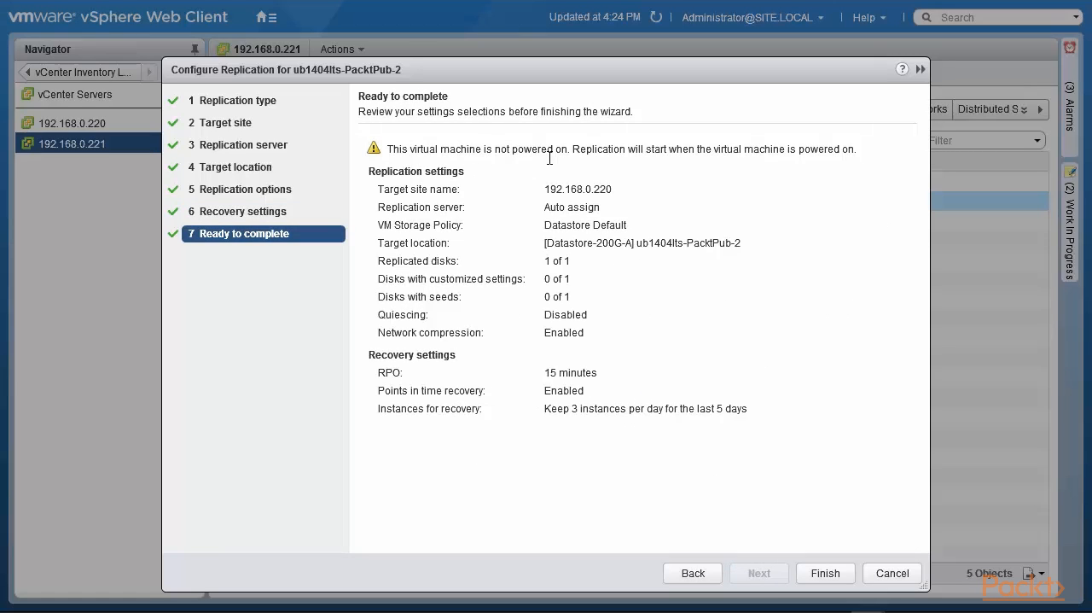
left_click_drag(570, 154, 874, 156)
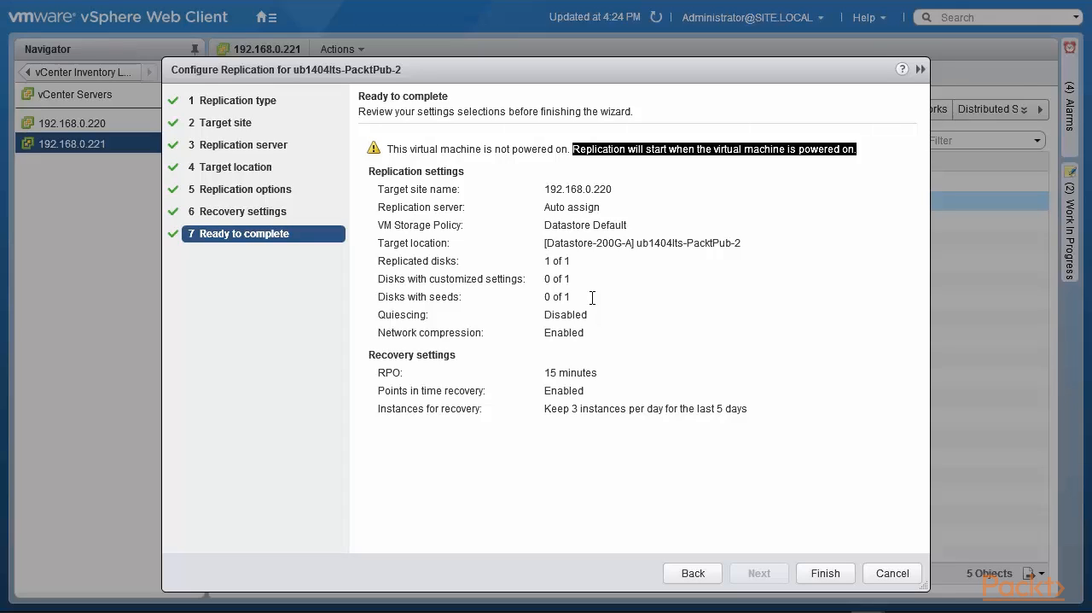
left_click(825, 574)
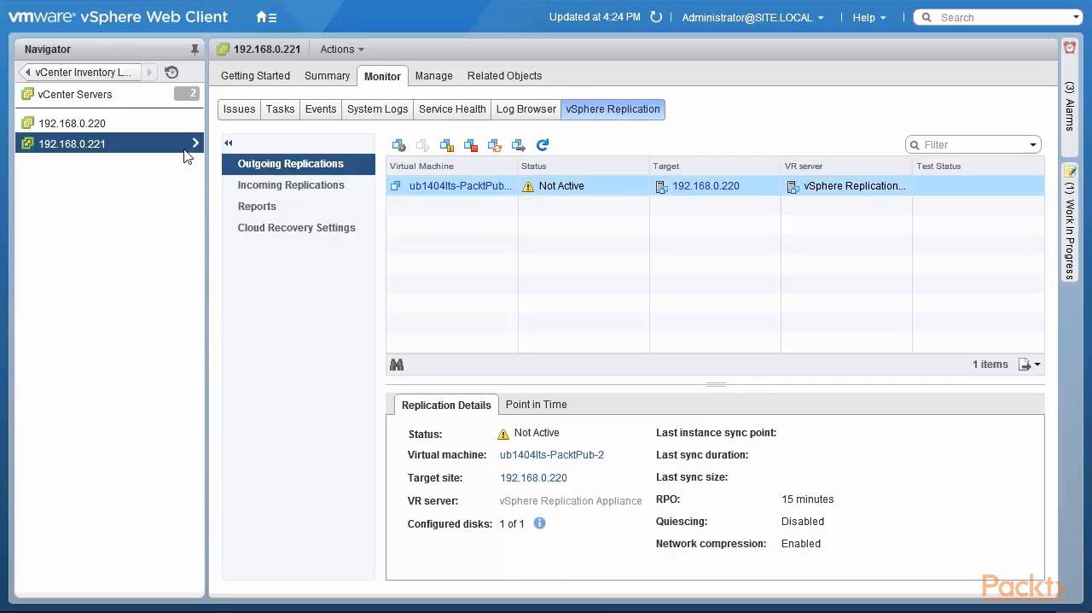
Check the incoming replications on vCenter Server 192.168.0.220 for the replicated virtual machine
left_click(121, 126)
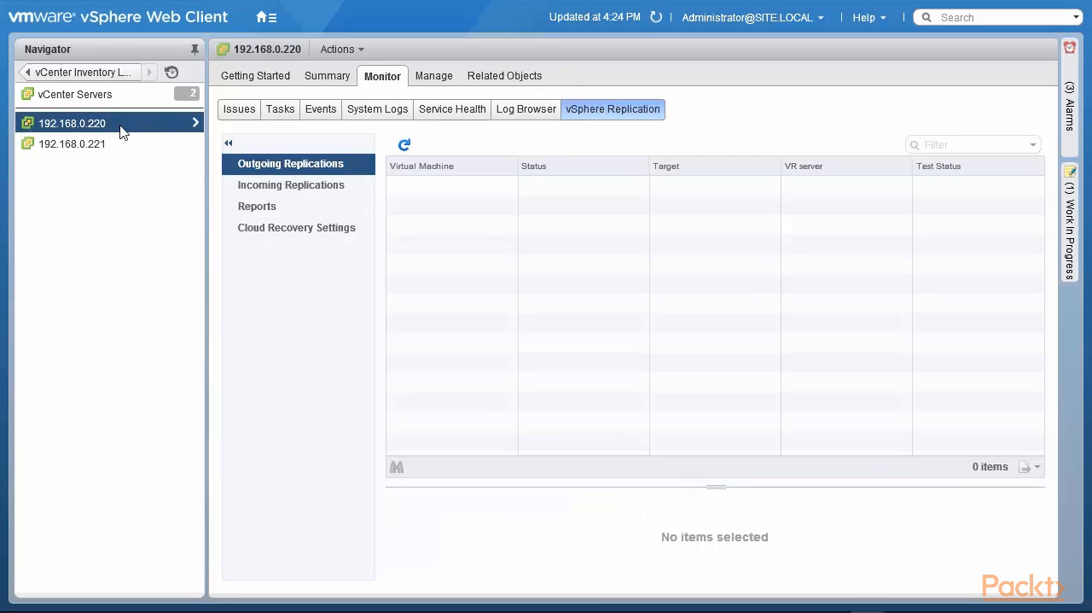
left_click(287, 194)
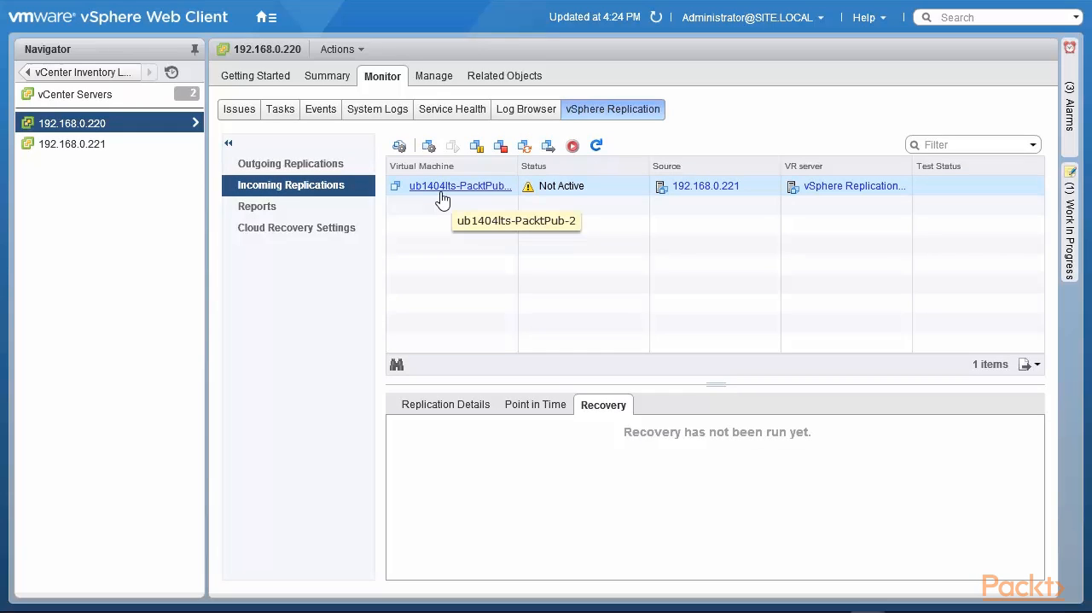
left_click(441, 194)
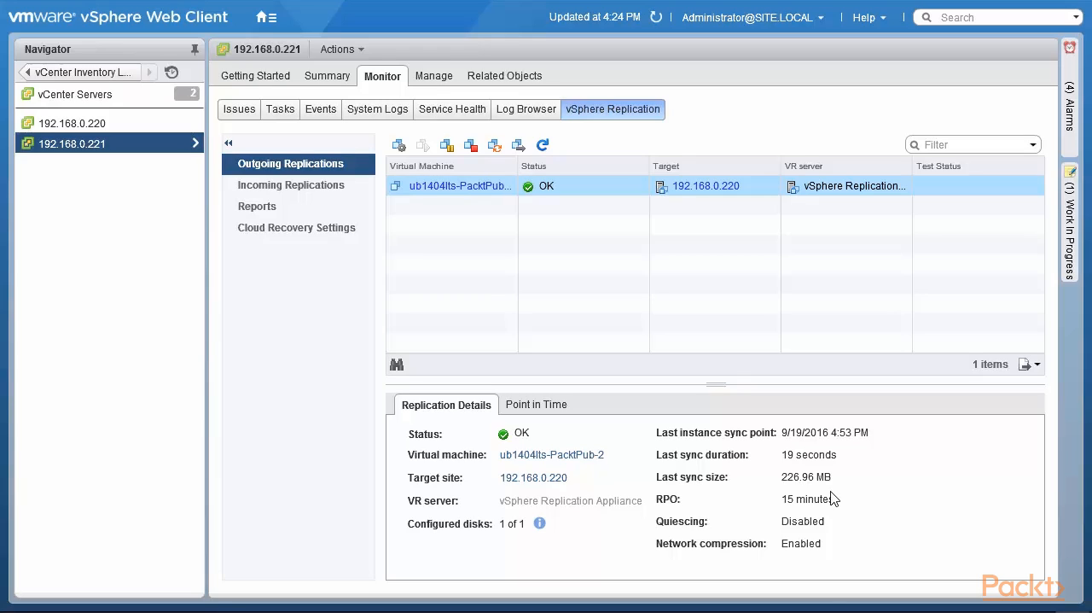
Examine the retained point in time instances of the outgoing replication, then return to its replication details
left_click(525, 410)
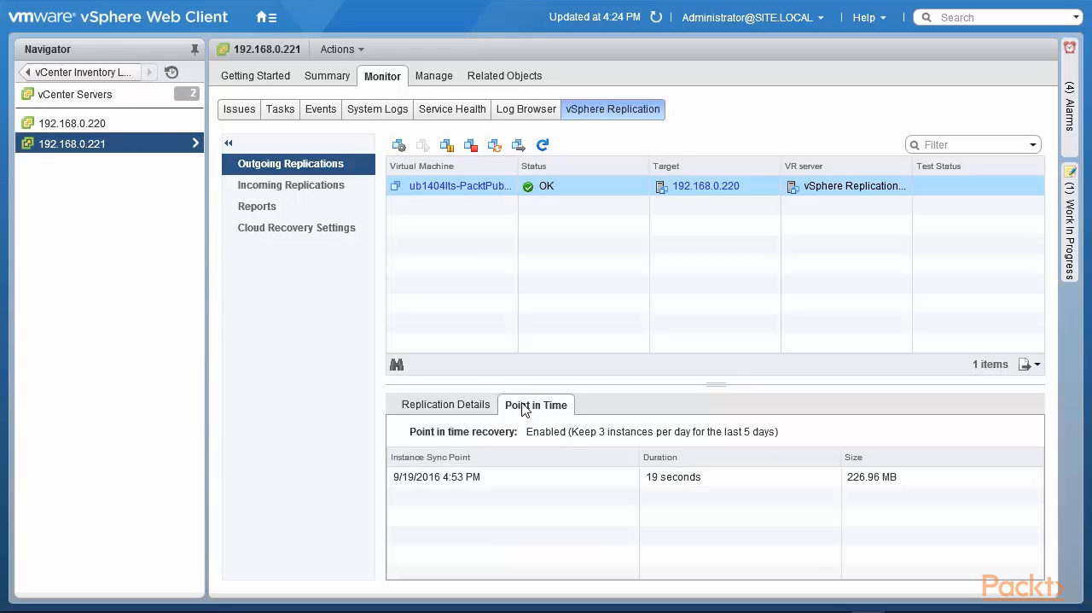
left_click(542, 475)
left_click(448, 406)
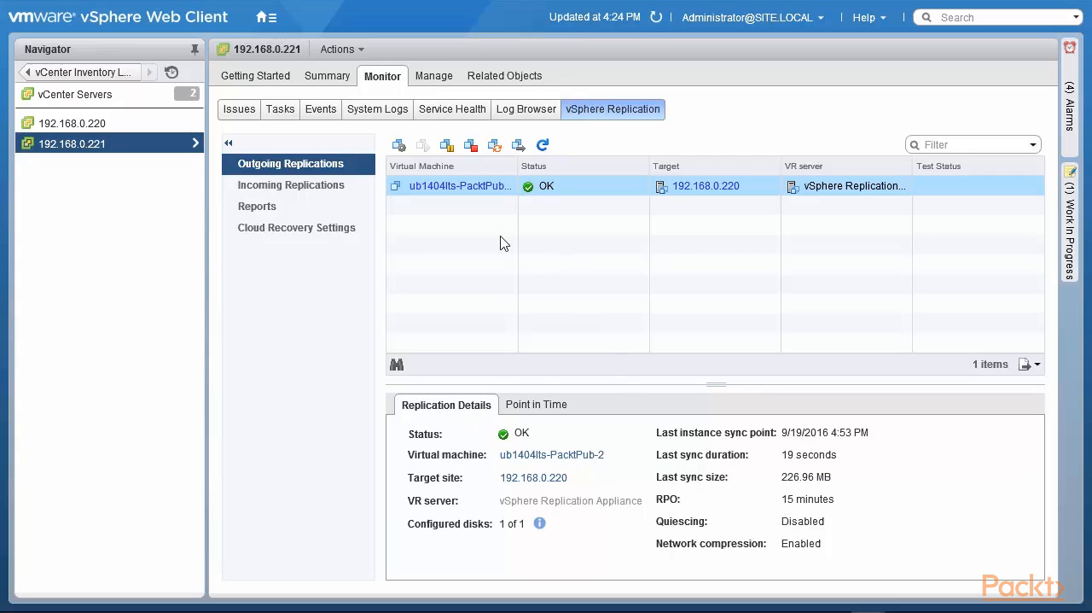
Run an immediate sync of the outgoing replication and compare its point in time instances
left_click(495, 147)
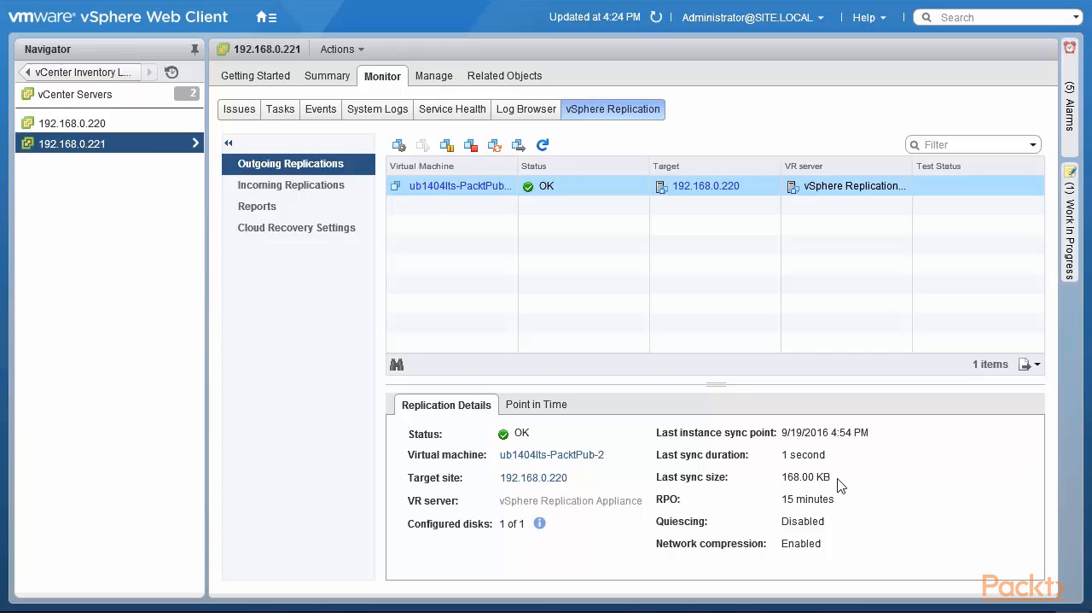
left_click(554, 408)
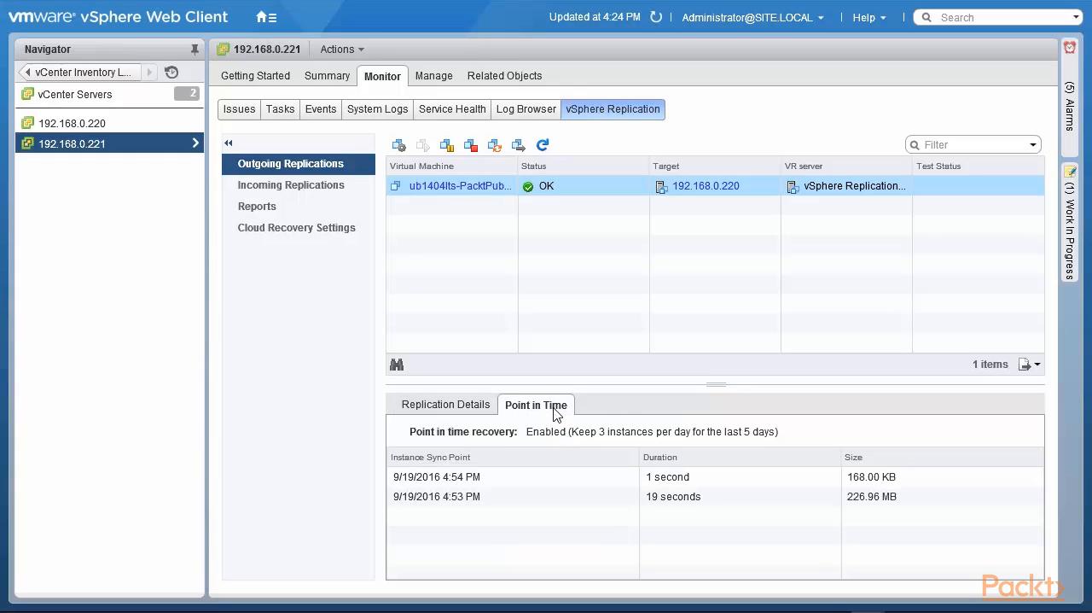
left_click(522, 503)
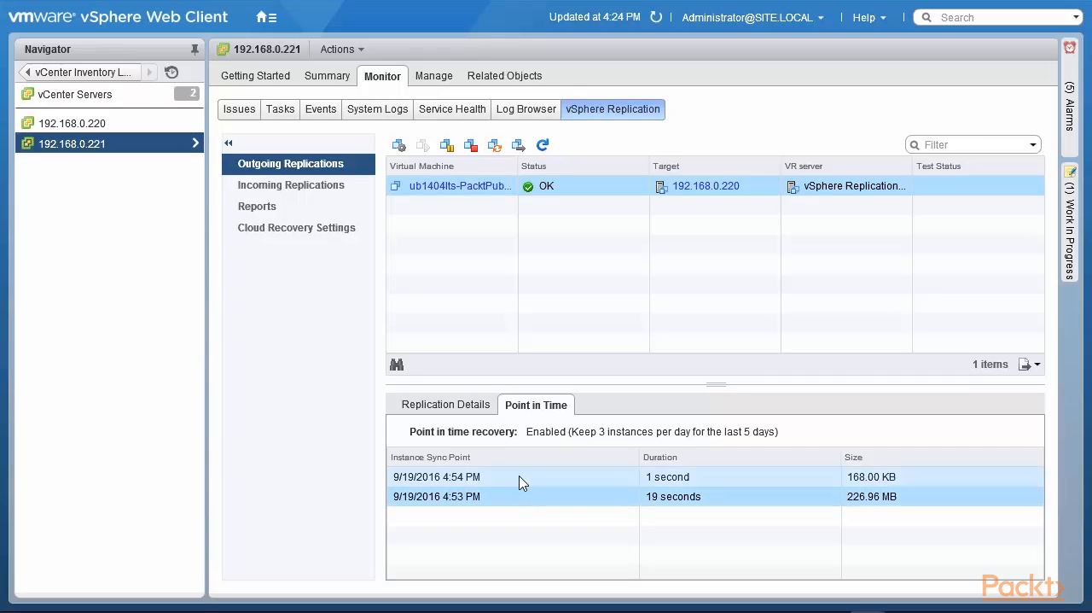
left_click(523, 480)
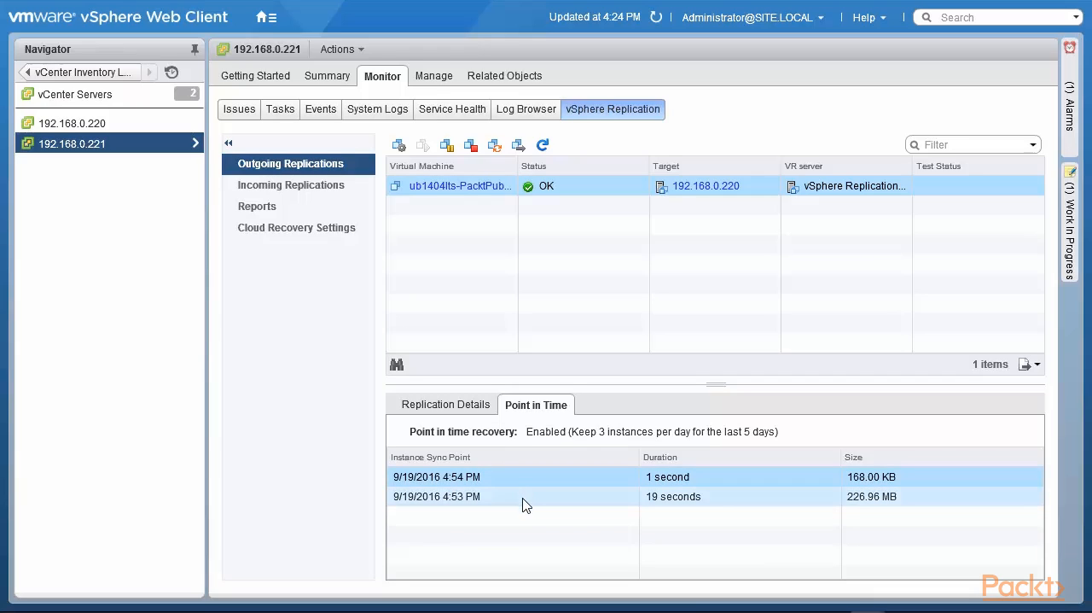
left_click(525, 504)
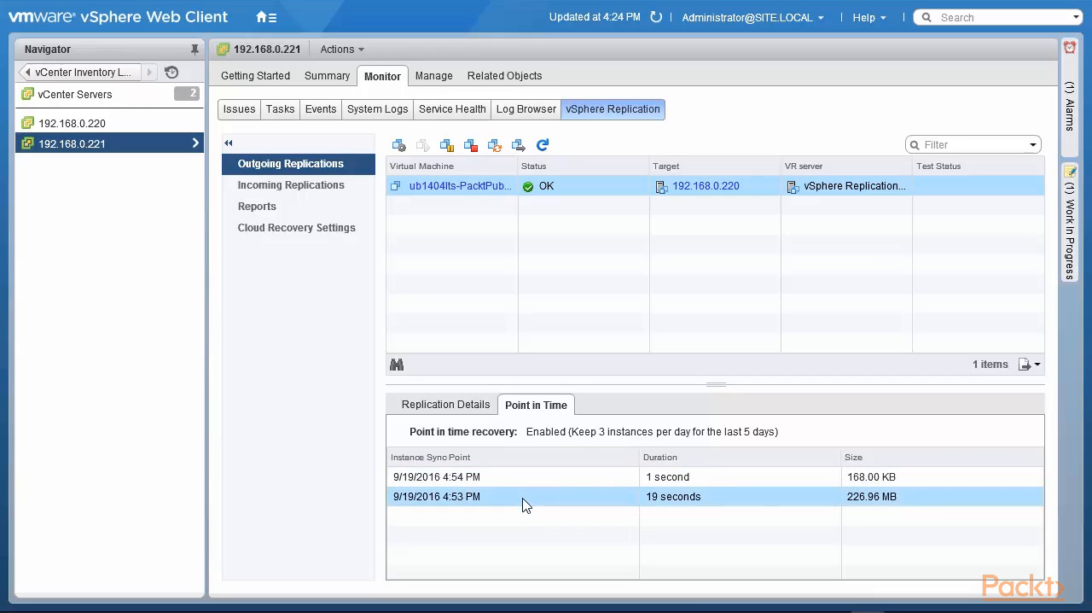